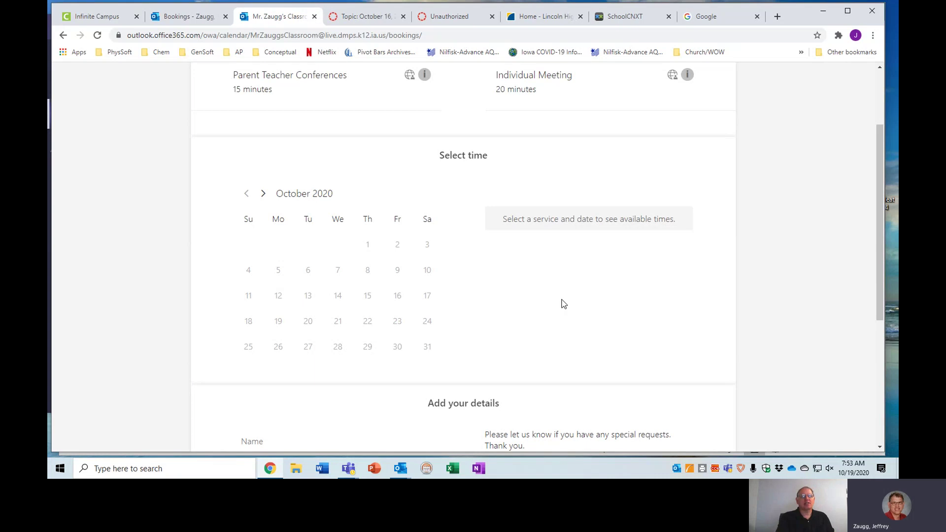
# - Choose the Parent Teacher Conferences service
pyautogui.scroll(1, 701, 298)
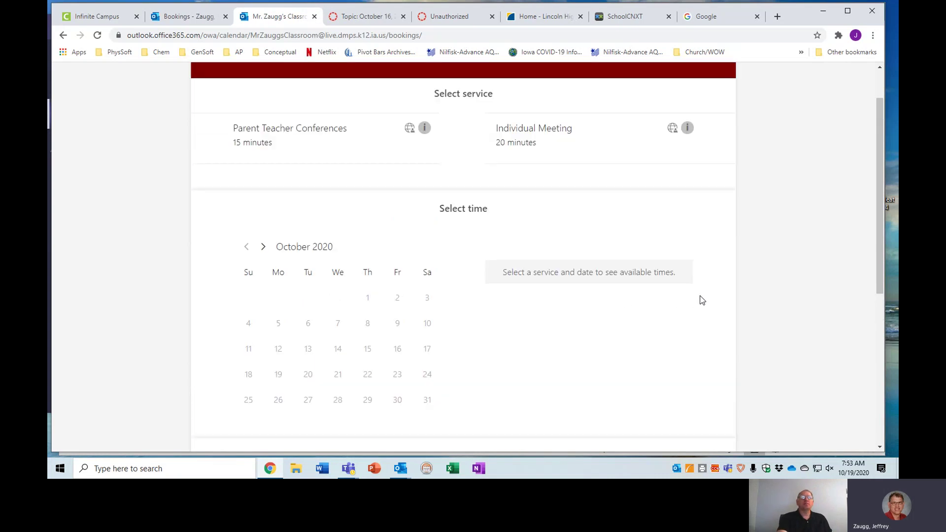
pyautogui.scroll(1, 747, 304)
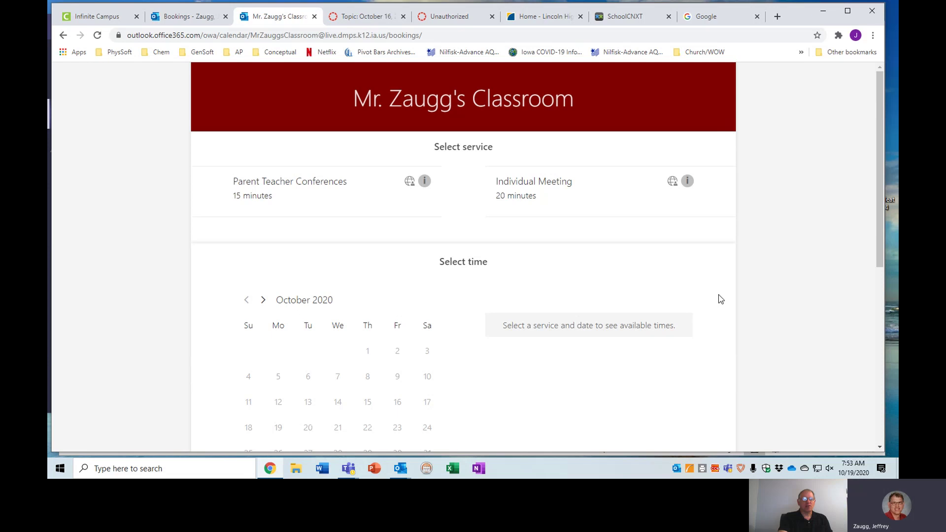
pyautogui.scroll(-1, 527, 392)
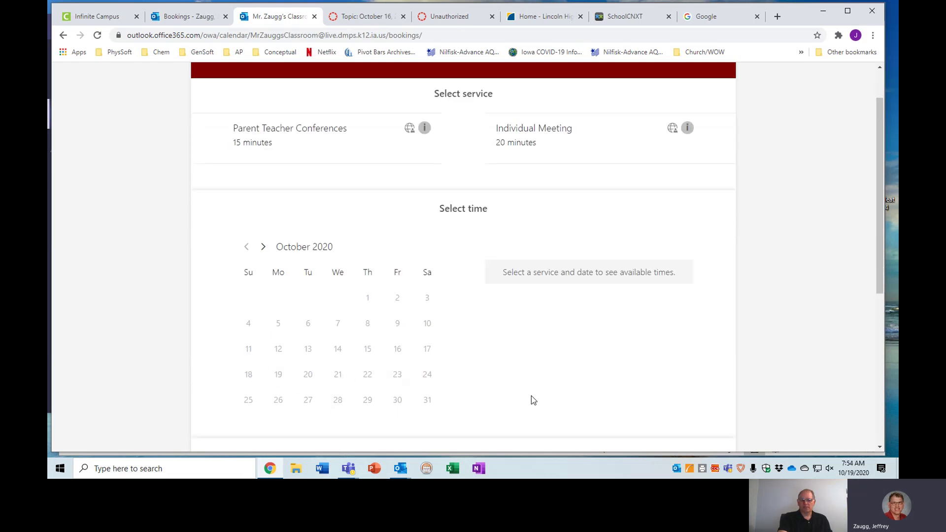
pyautogui.scroll(1, 547, 389)
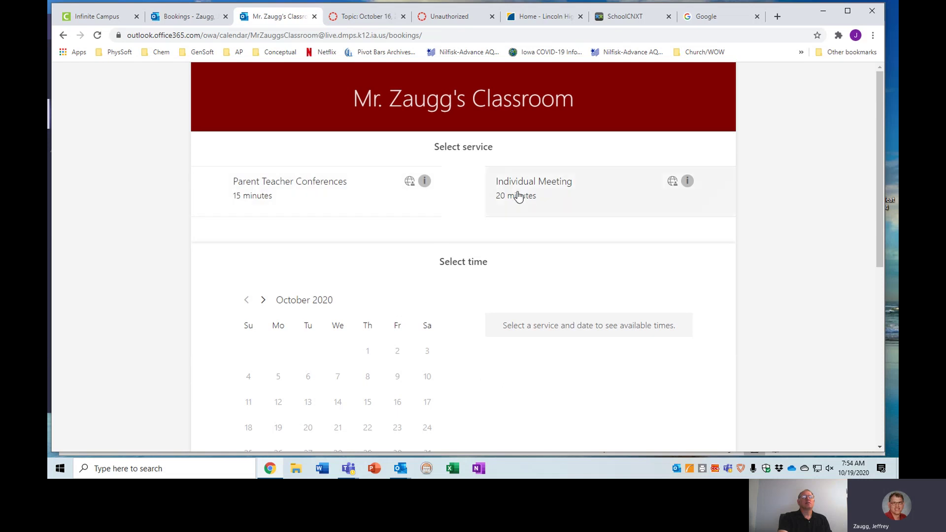
pyautogui.click(246, 180)
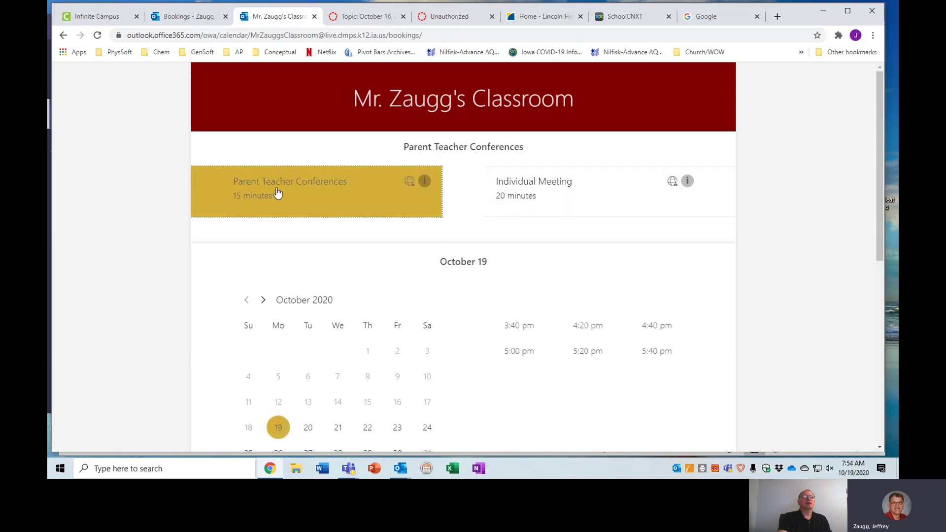
# - Compare available times on October 20 through 25, then pick October 30
pyautogui.scroll(-1, 319, 196)
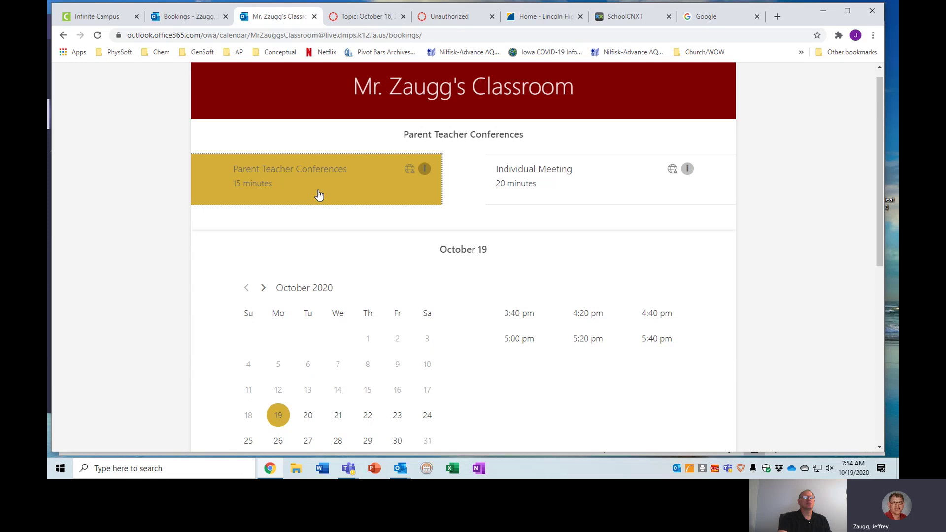
pyautogui.scroll(-1, 318, 196)
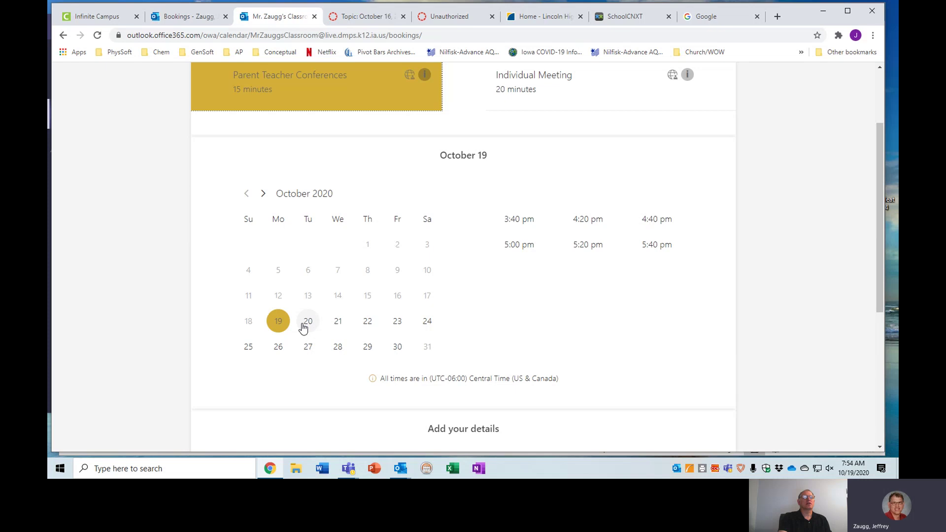
pyautogui.click(308, 325)
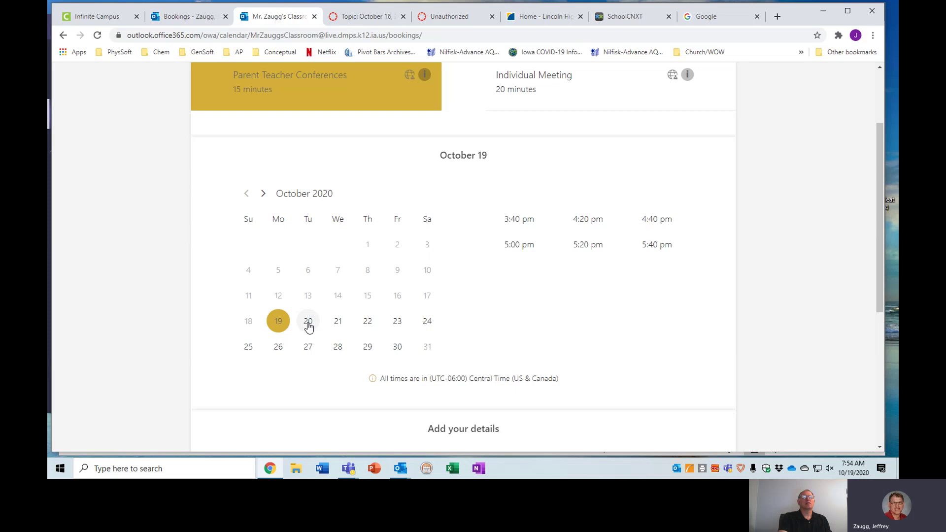
pyautogui.click(337, 326)
pyautogui.click(373, 327)
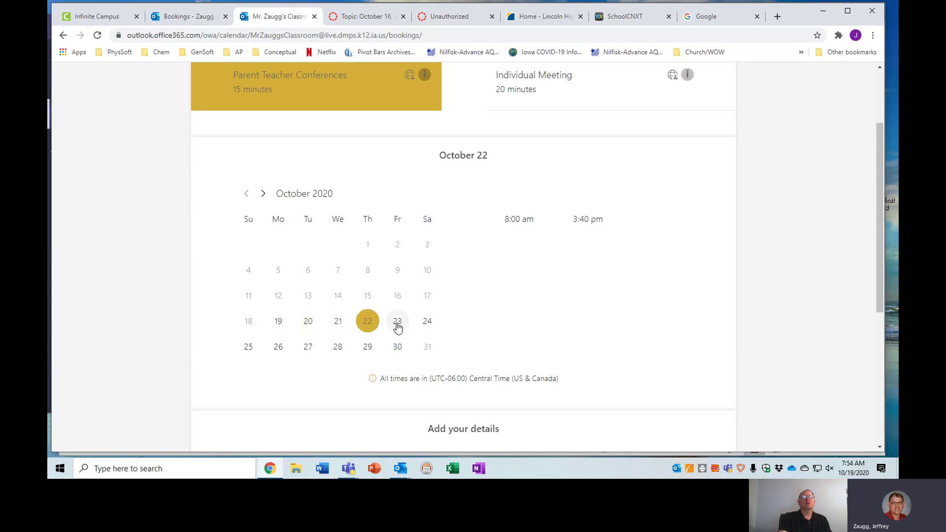
pyautogui.click(394, 327)
pyautogui.click(423, 325)
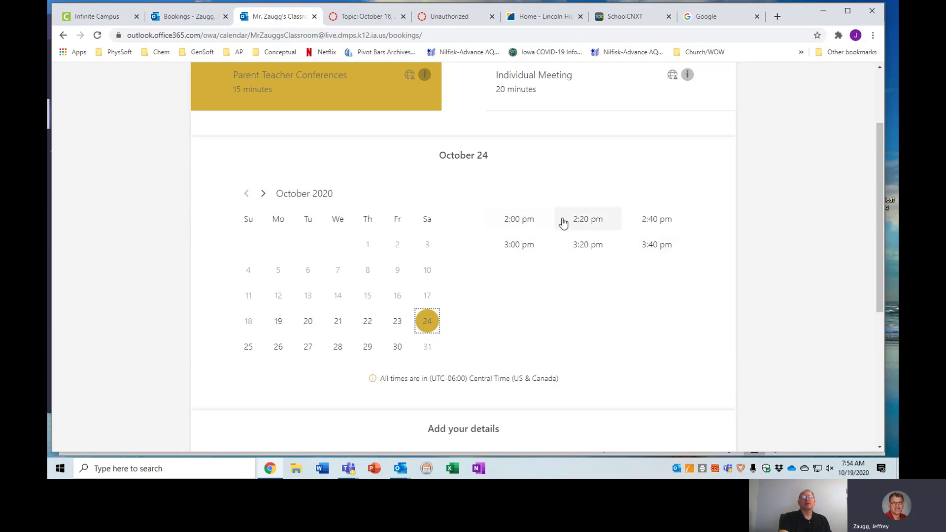
pyautogui.click(250, 351)
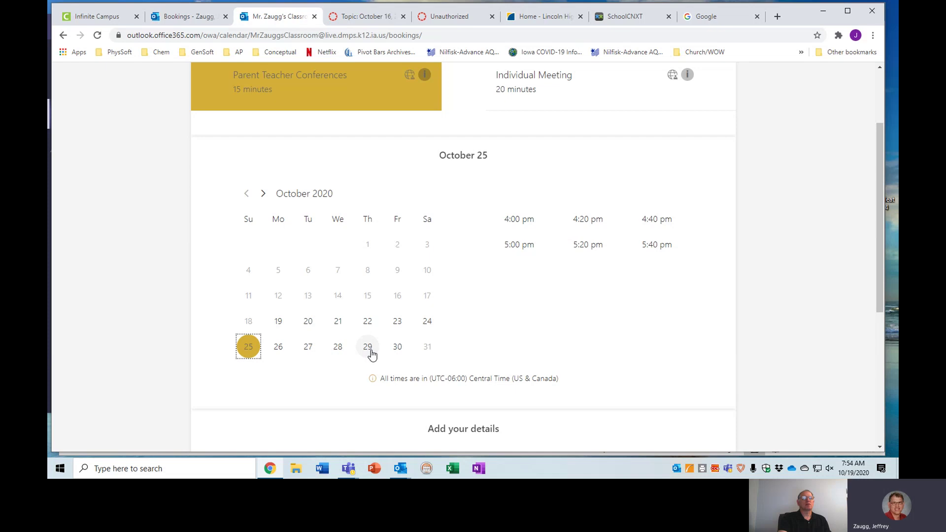
pyautogui.click(399, 350)
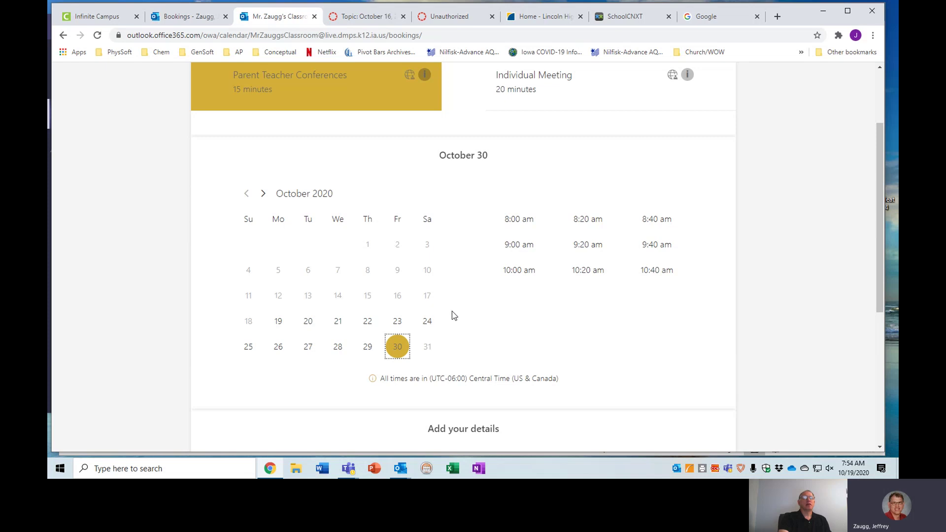
pyautogui.scroll(-3, 452, 314)
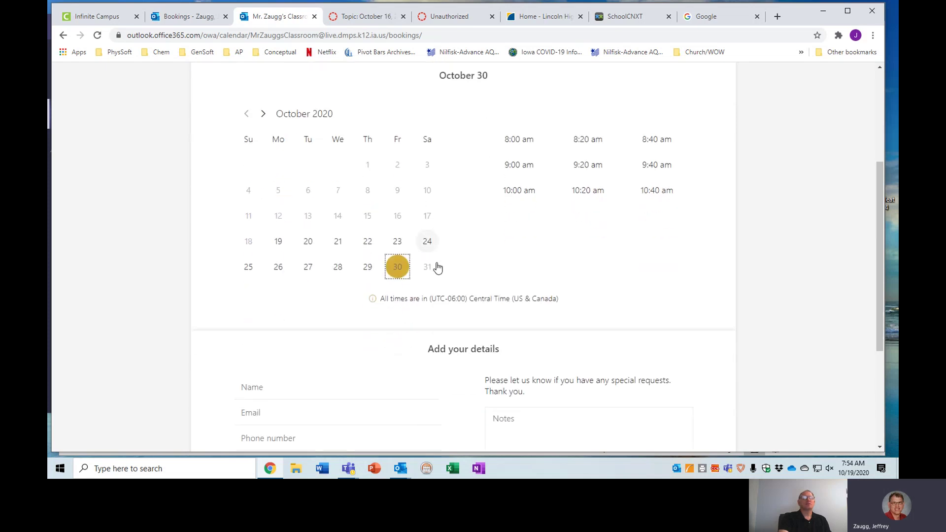
# - Enter the booker's full name and fill the contact details from a saved entry
pyautogui.scroll(-1, 429, 271)
pyautogui.click(327, 260)
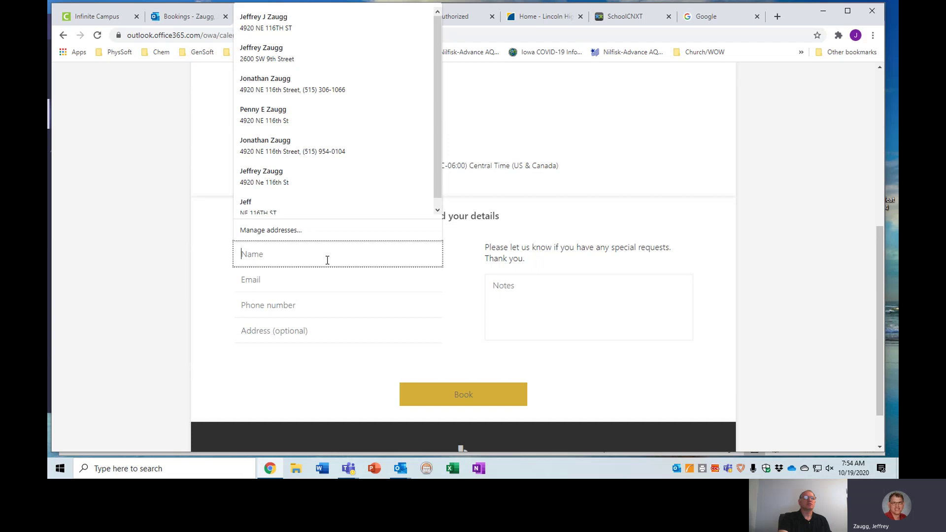
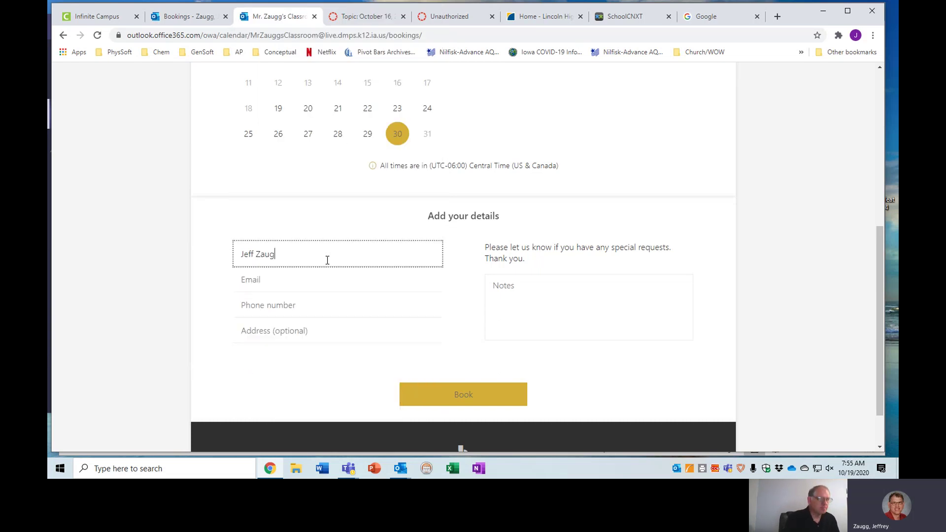
pyautogui.click(331, 282)
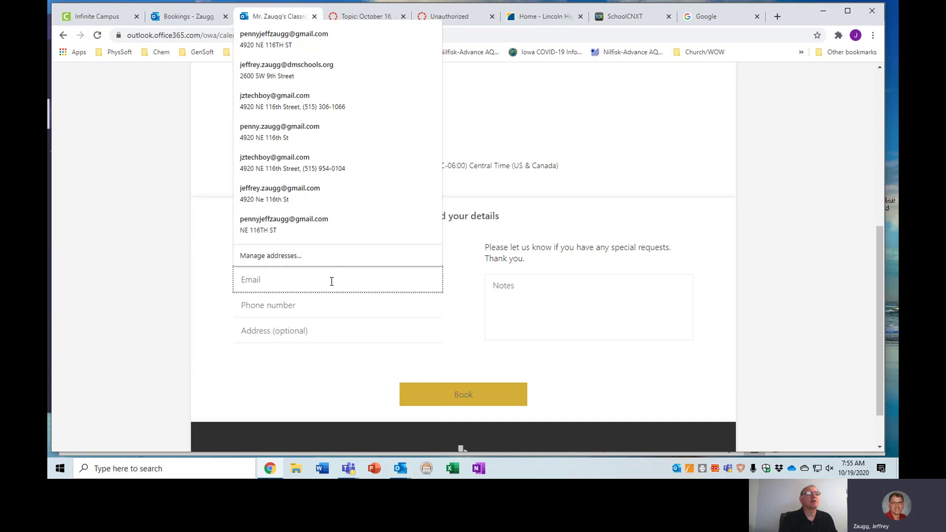
pyautogui.click(312, 42)
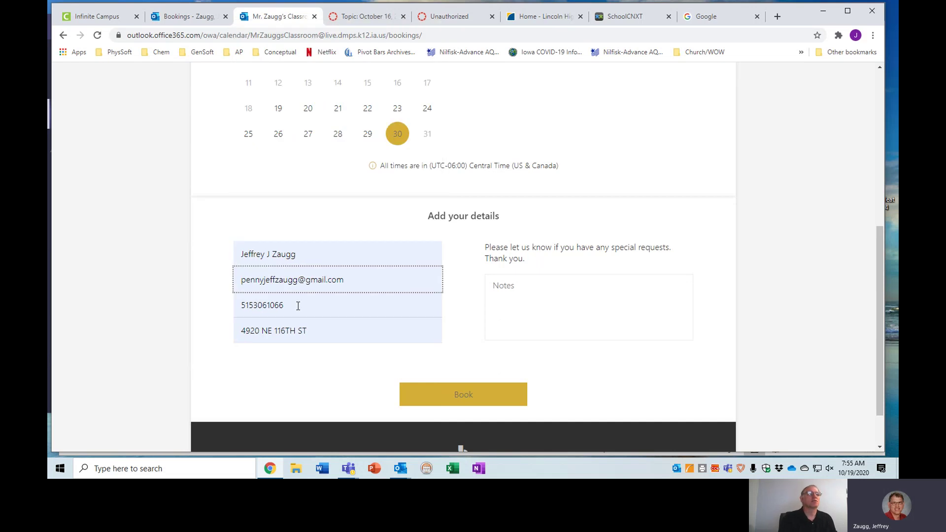
# - Clear the street address from the optional Address field
pyautogui.moveTo(321, 333); pyautogui.dragTo(227, 345)
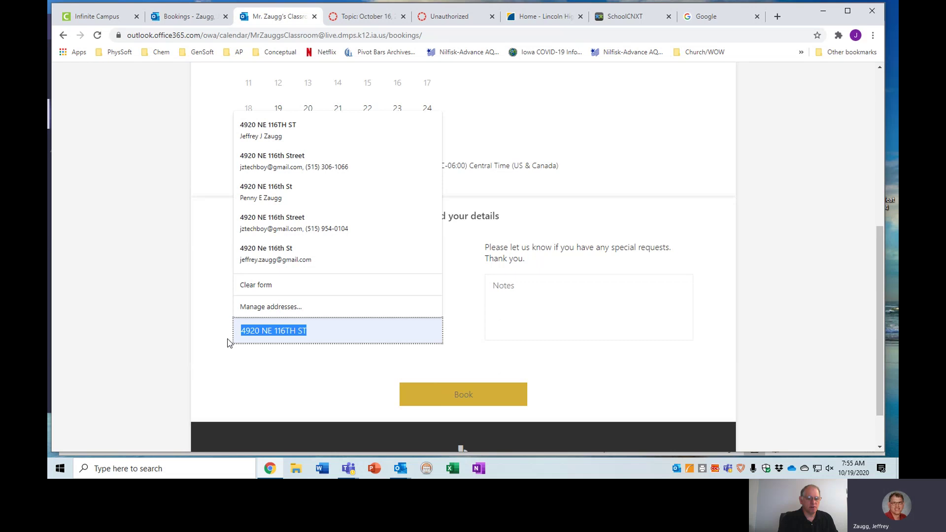
pyautogui.press('BackSpace')
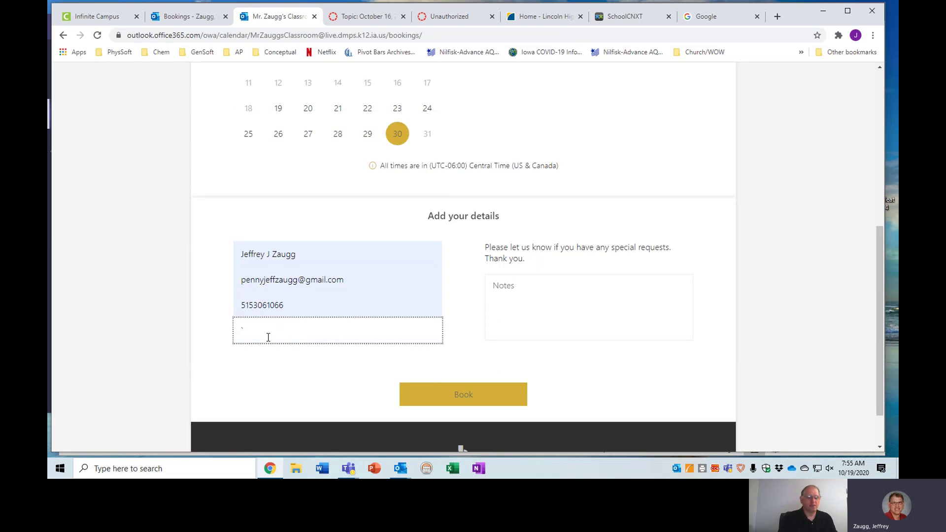
pyautogui.click(523, 296)
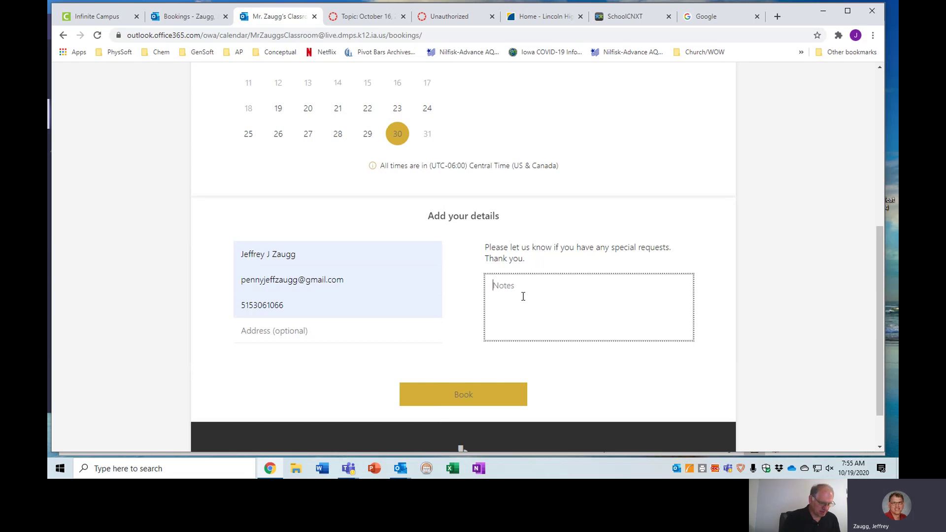
# - Type 'This conference is for' in the Notes box, correcting the typo
pyautogui.write('This')
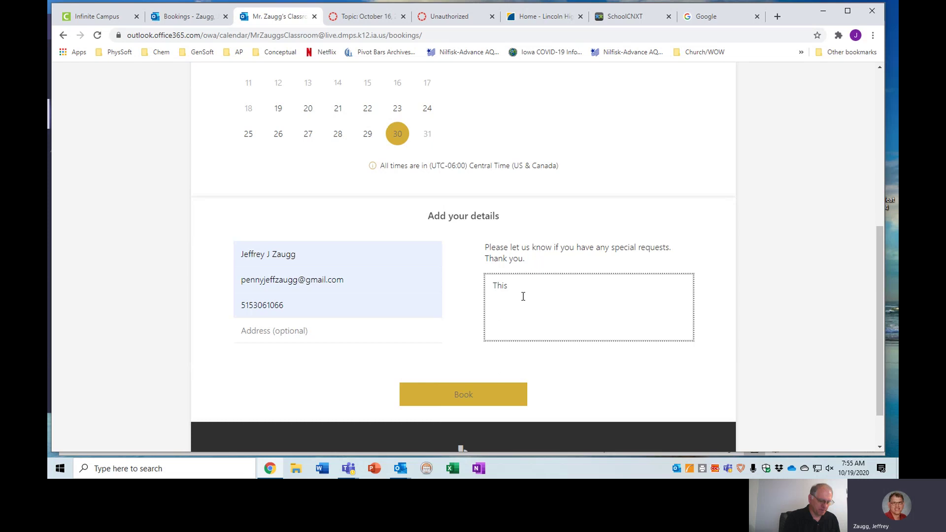
pyautogui.write(' siis')
pyautogui.press('BackSpace')
pyautogui.press('BackSpace')
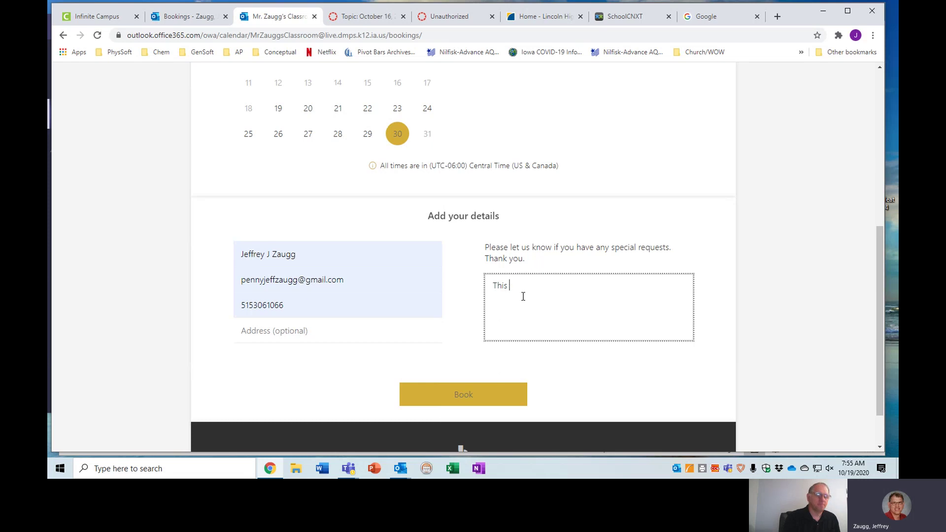
pyautogui.write('conferenc')
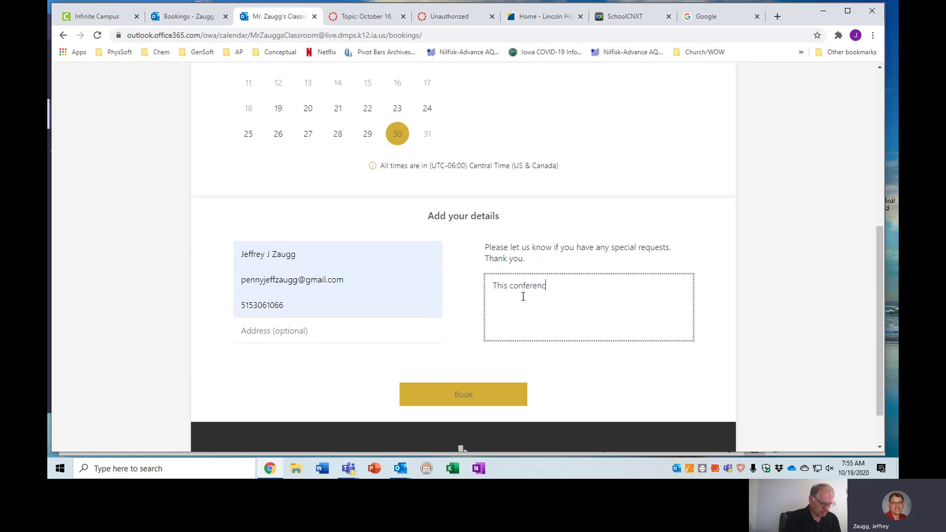
pyautogui.write('e is for')
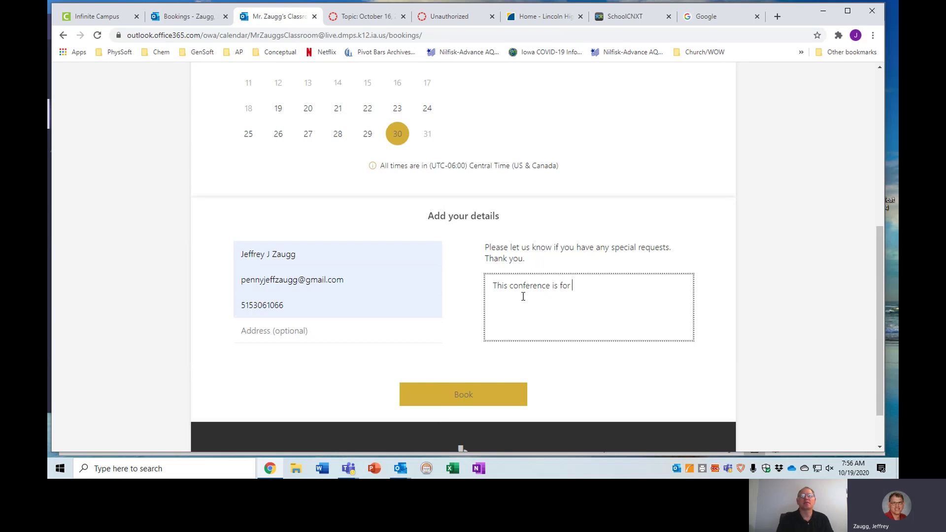
# - Select the 10:40 am time slot on October 30
pyautogui.scroll(5, 488, 234)
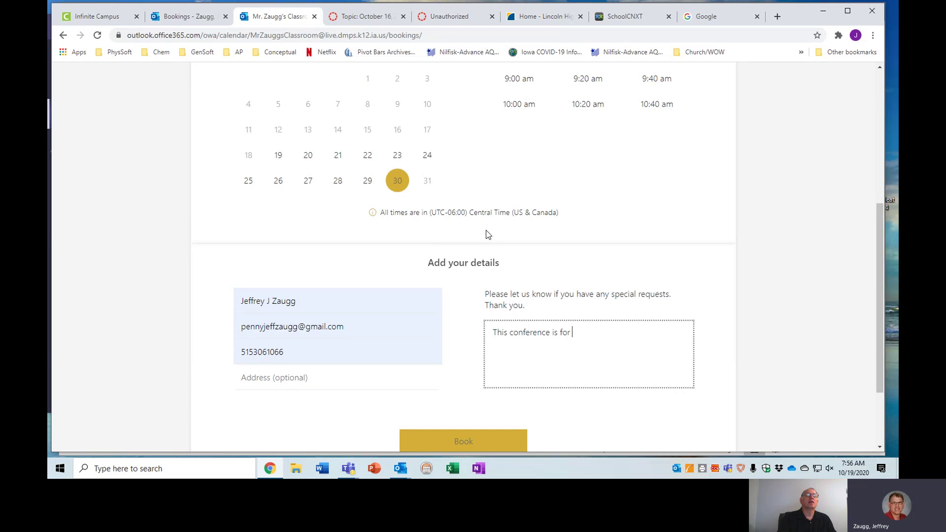
pyautogui.scroll(2, 486, 234)
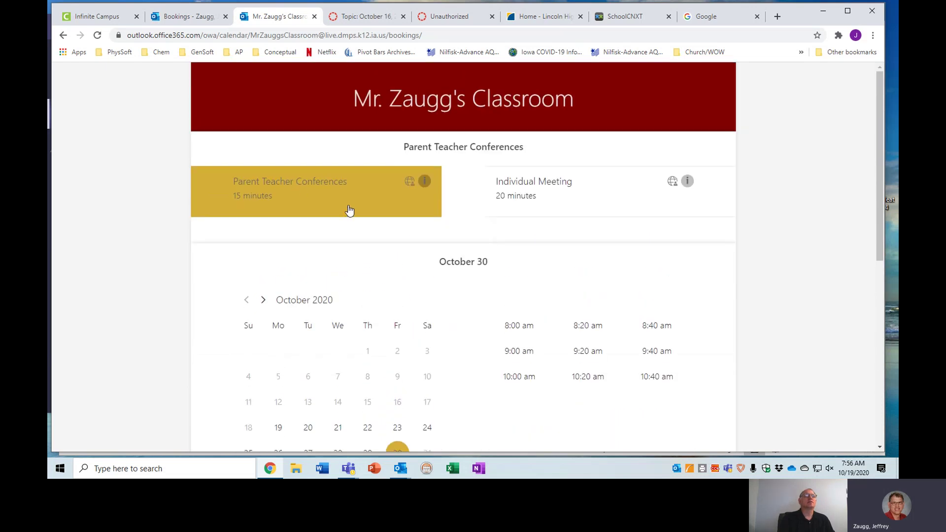
pyautogui.scroll(-3, 349, 211)
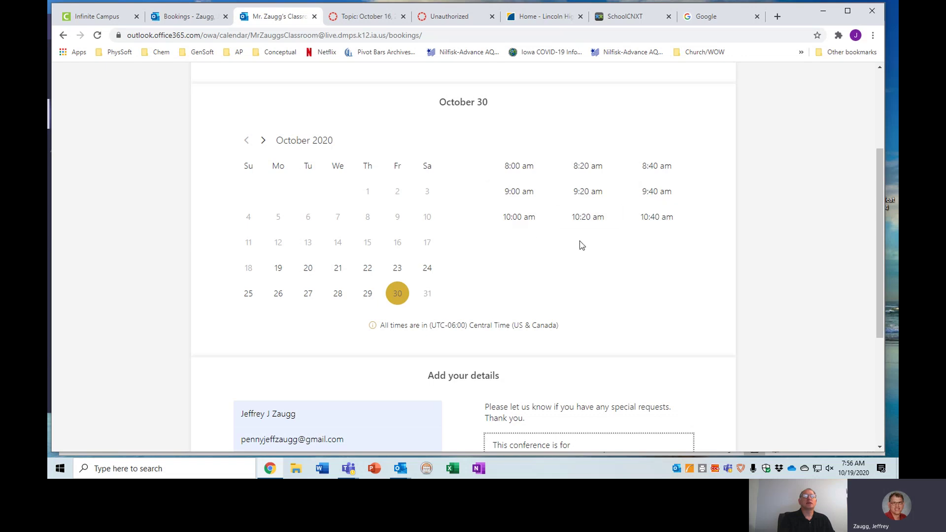
pyautogui.click(656, 217)
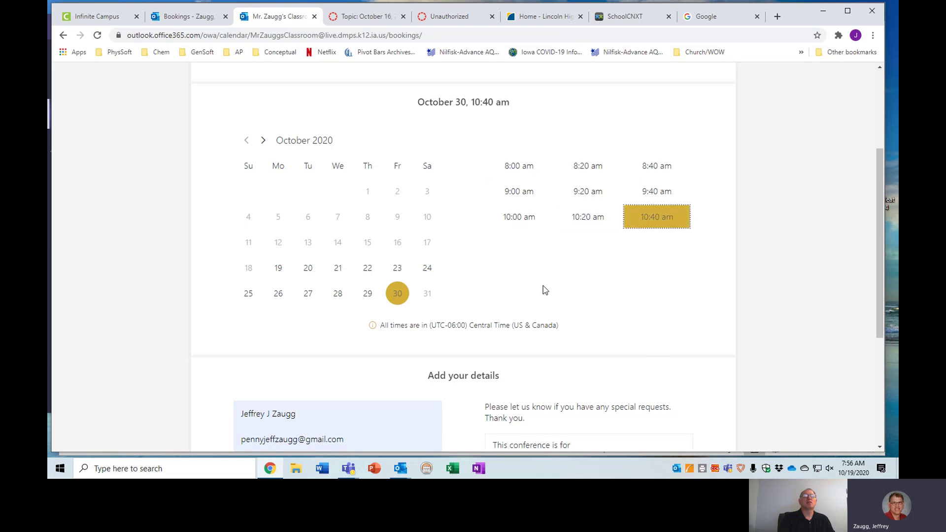
# - Submit the booking and dismiss the thank-you message
pyautogui.scroll(-3, 542, 289)
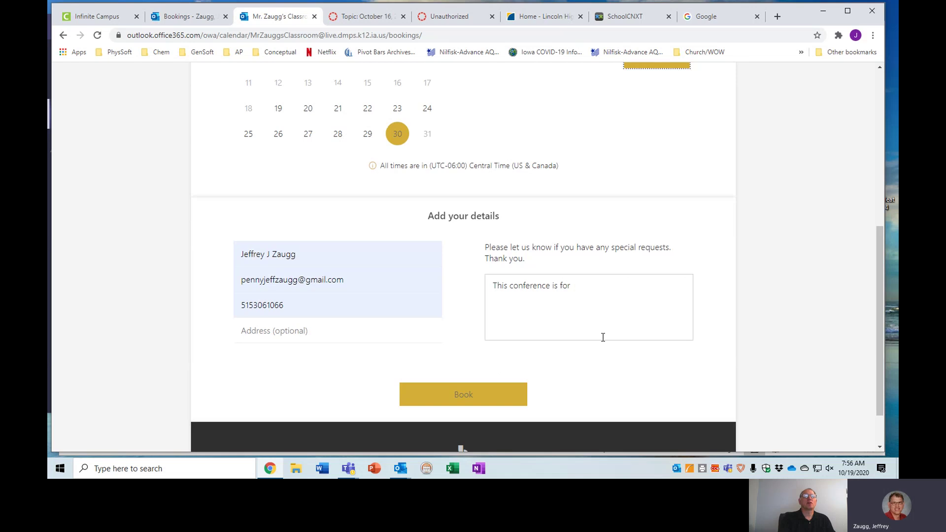
pyautogui.scroll(-1, 602, 338)
pyautogui.click(470, 349)
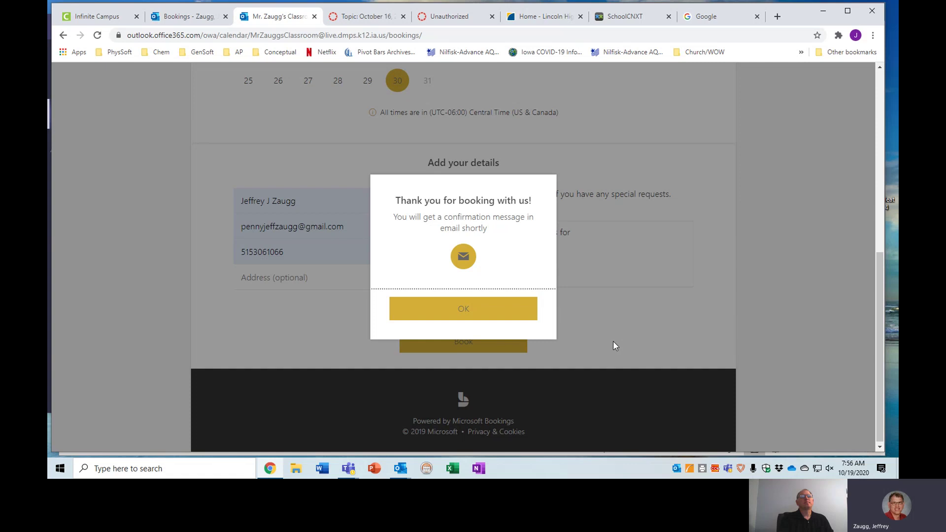
pyautogui.click(475, 308)
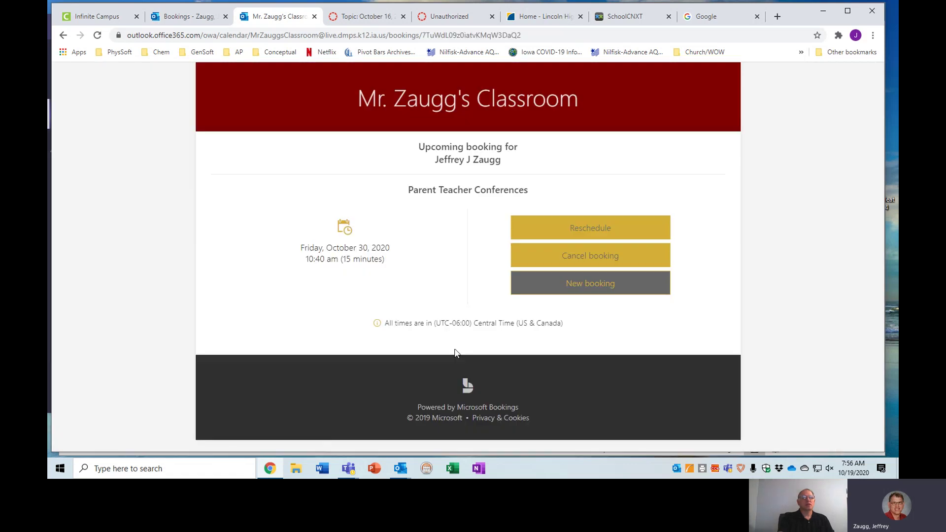
# - Open the 'New booking' confirmation email from the Outlook taskbar preview
pyautogui.moveTo(397, 470)
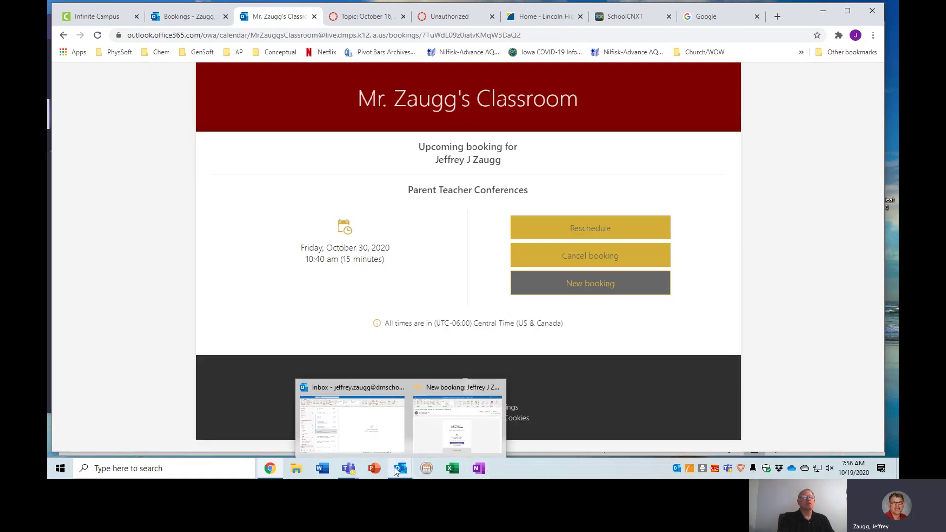
pyautogui.click(435, 442)
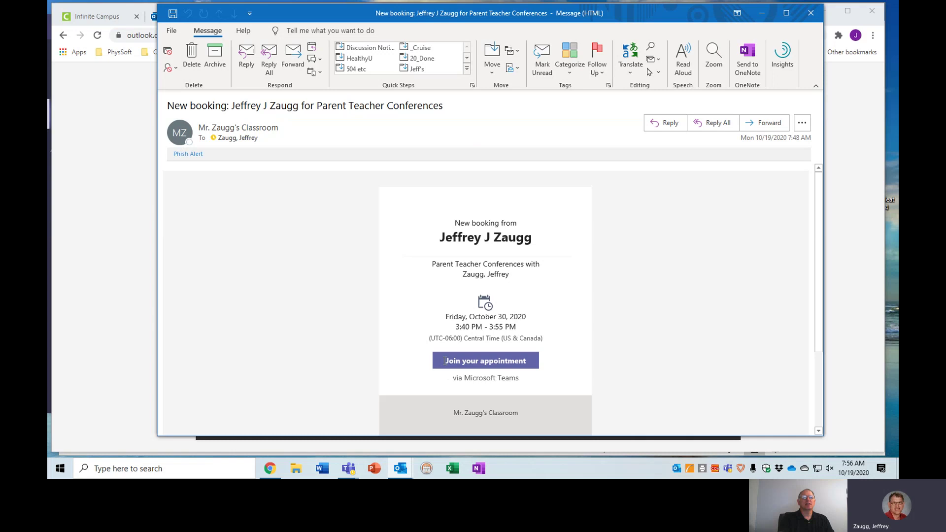